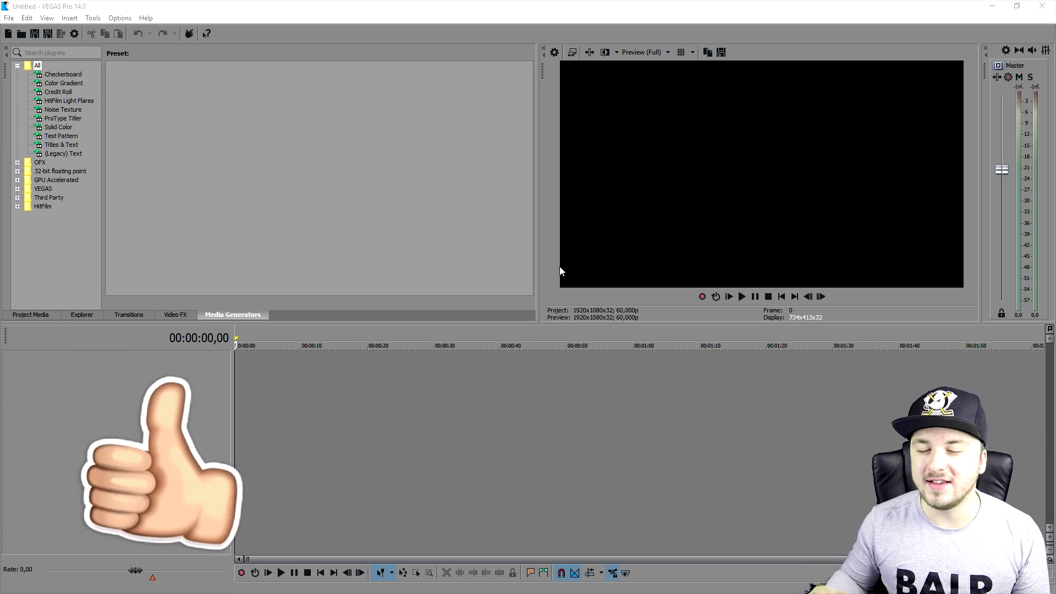
- Insert a new audio track and arm it for recording, confirming the recorded-files folder
right_click(196, 368)
left_click(276, 385)
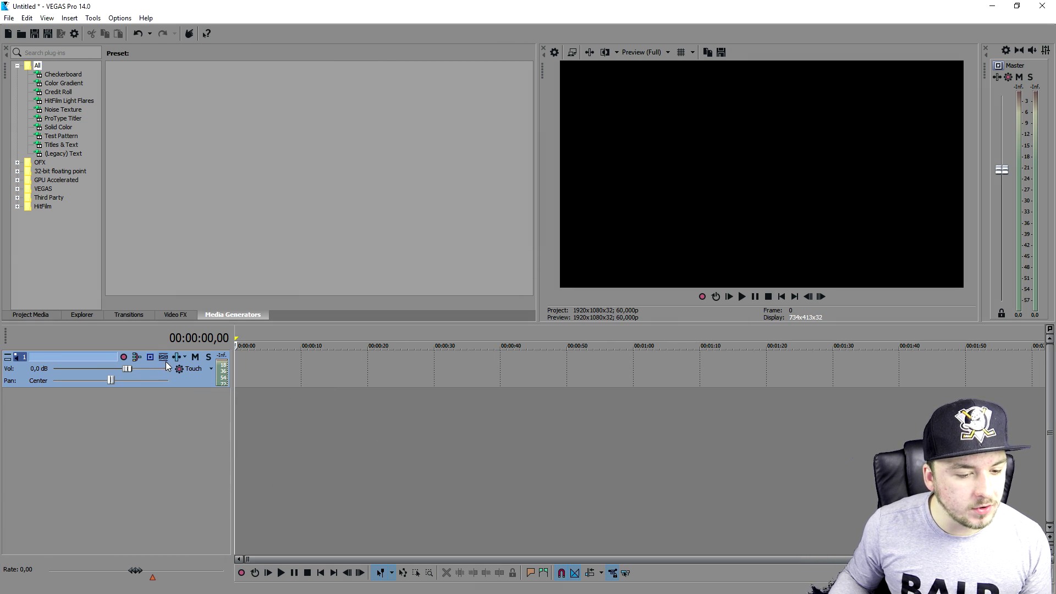
left_click(124, 357)
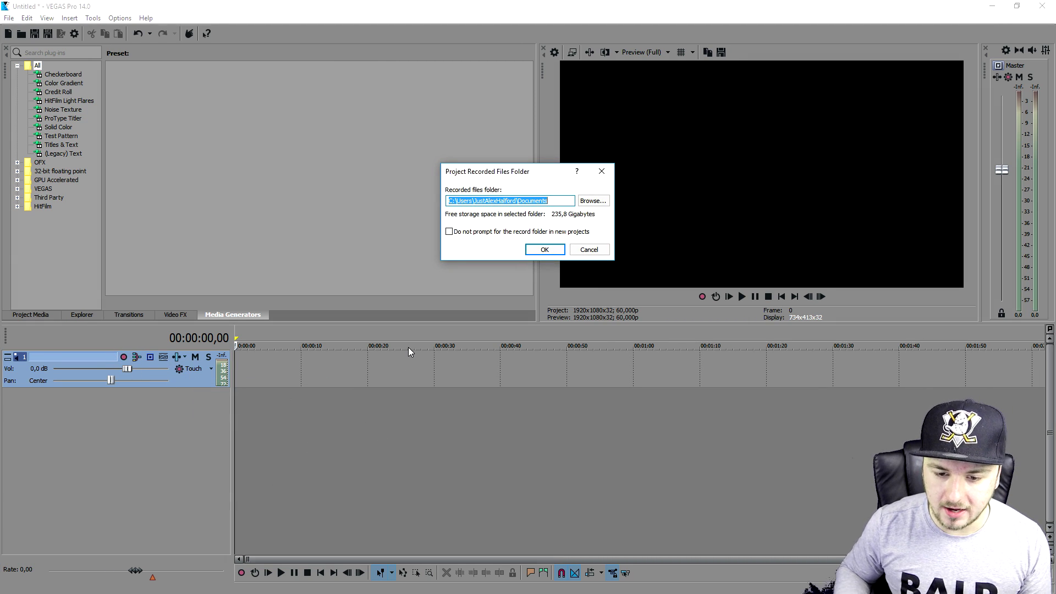
key("Return")
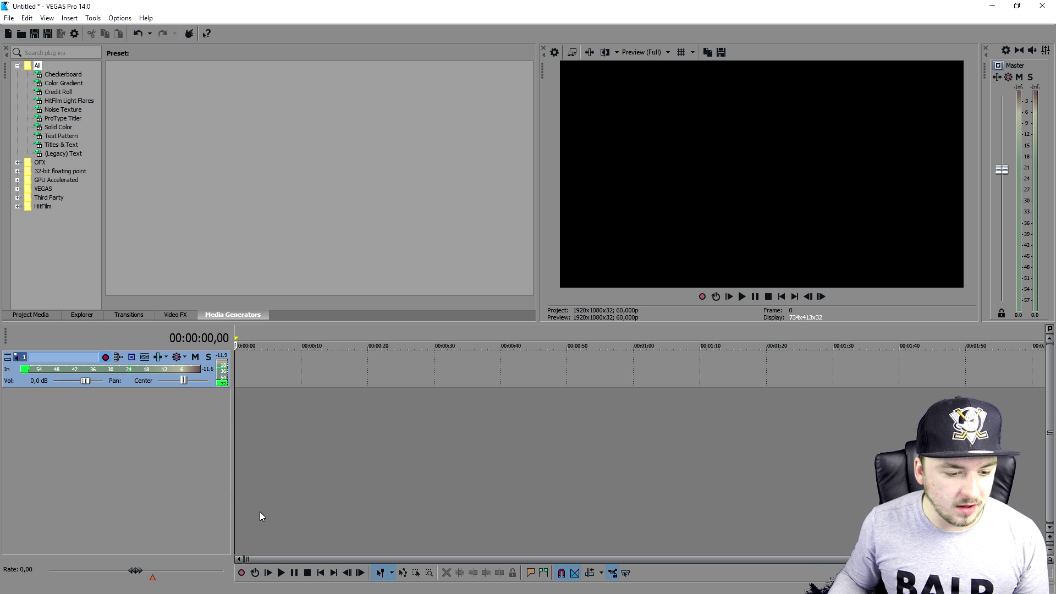
- Record a roughly 8-second voice clip onto the track, saved as Track 1 - 2.wav
scroll(253, 373, "up", 2)
left_click(241, 572)
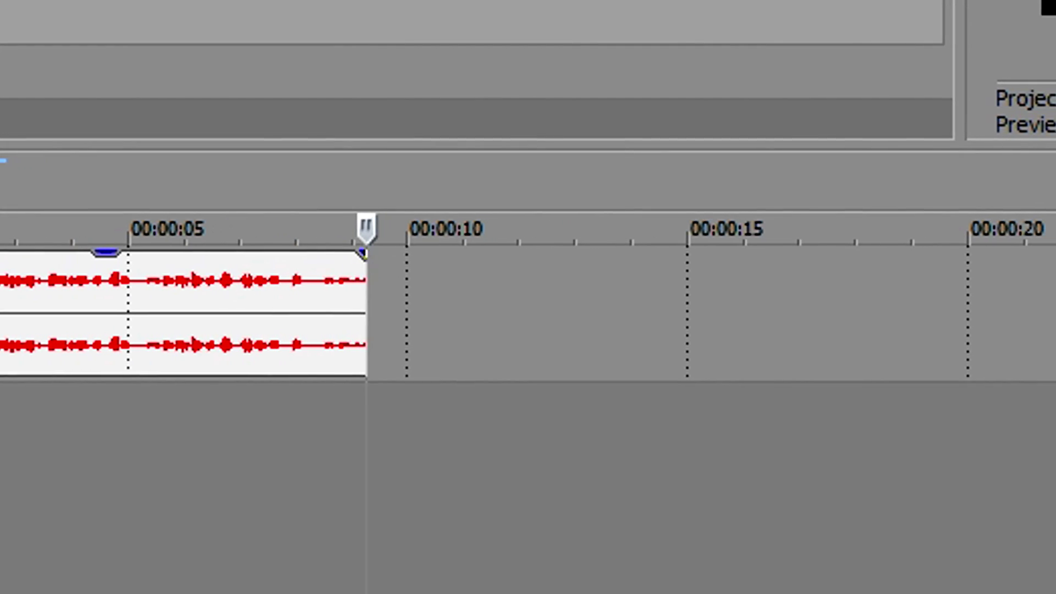
key("space")
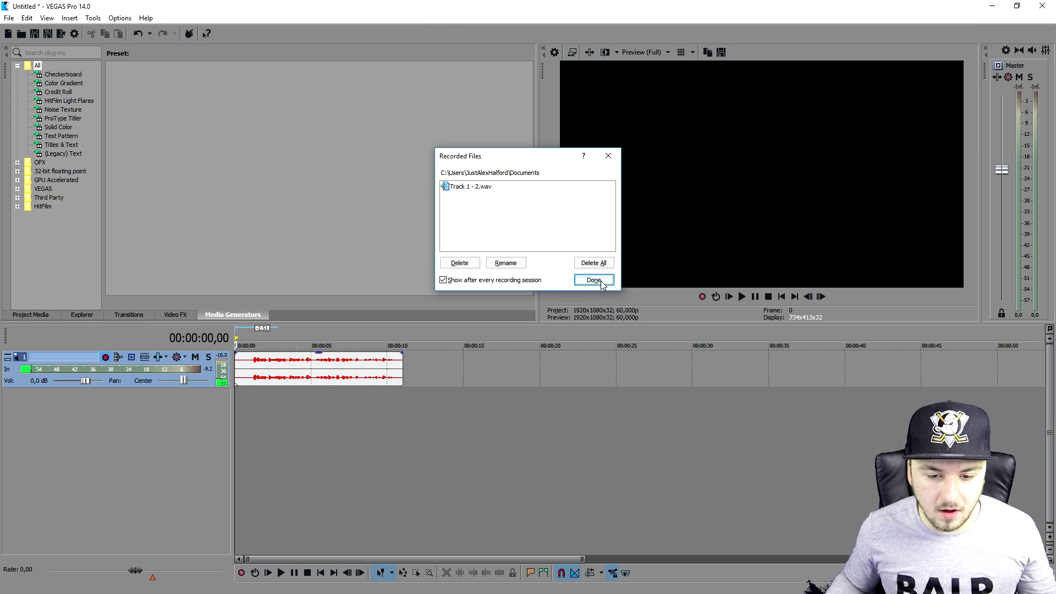
- Dismiss the Recorded Files list and disarm the track for recording
left_click(593, 280)
scroll(388, 363, "up", 3)
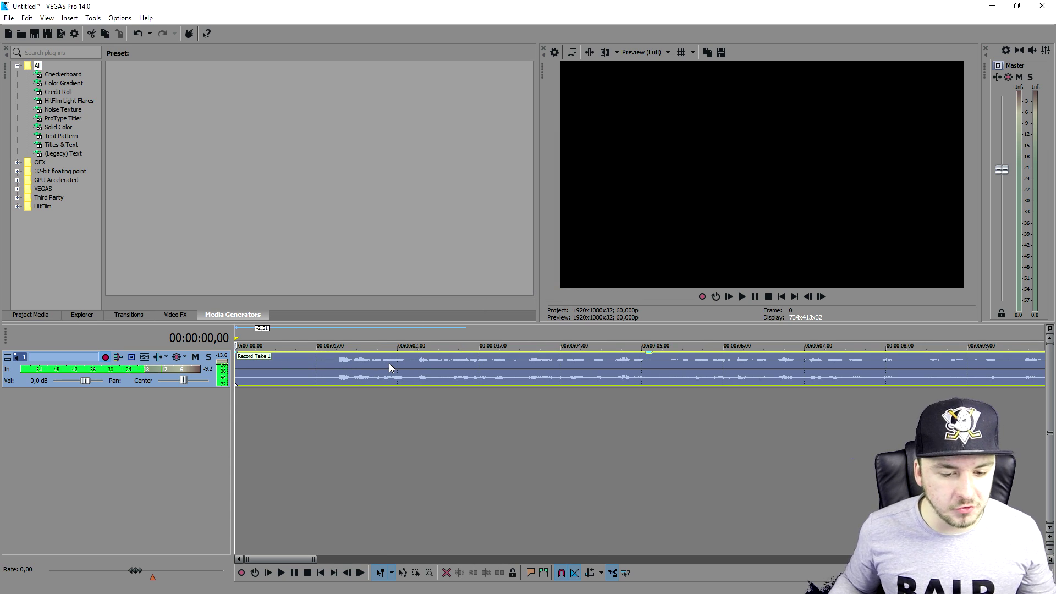
scroll(454, 366, "down", 1)
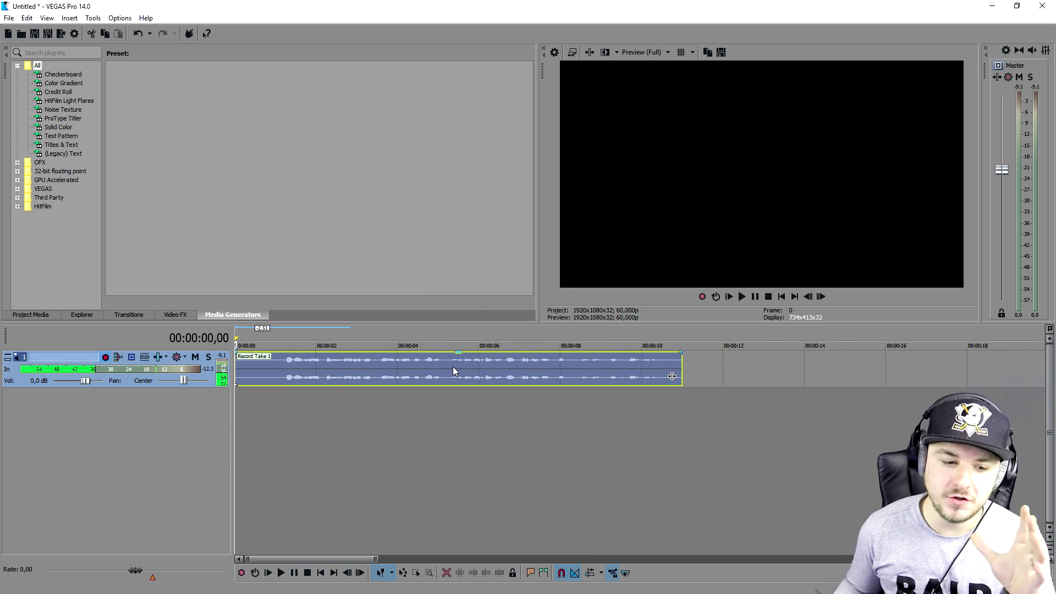
left_click(105, 357)
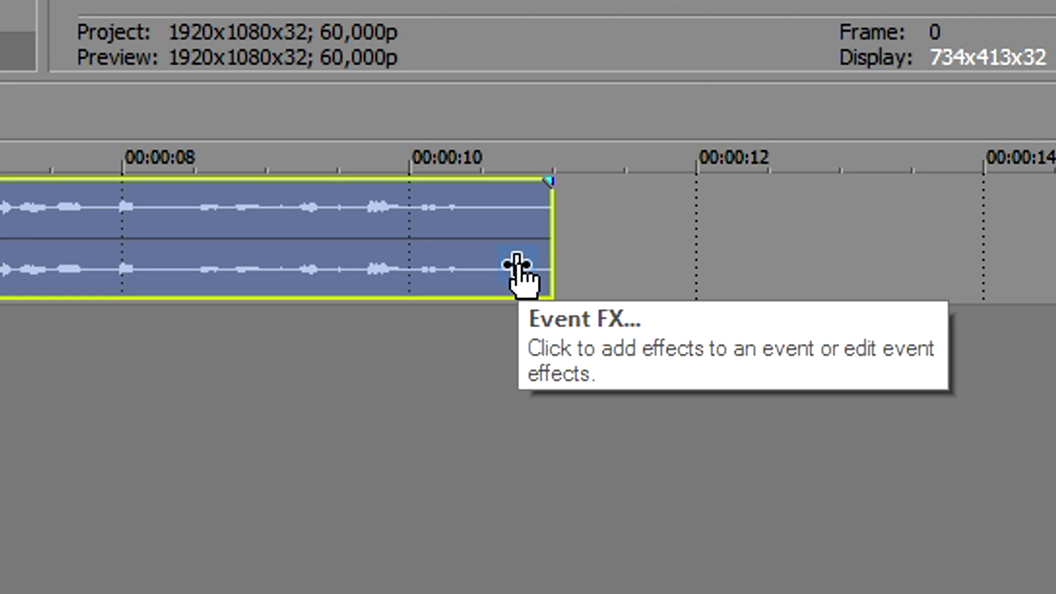
- Add two Parametric EQ plug-ins to the clip's event FX chain and move the settings window right
left_click(517, 263)
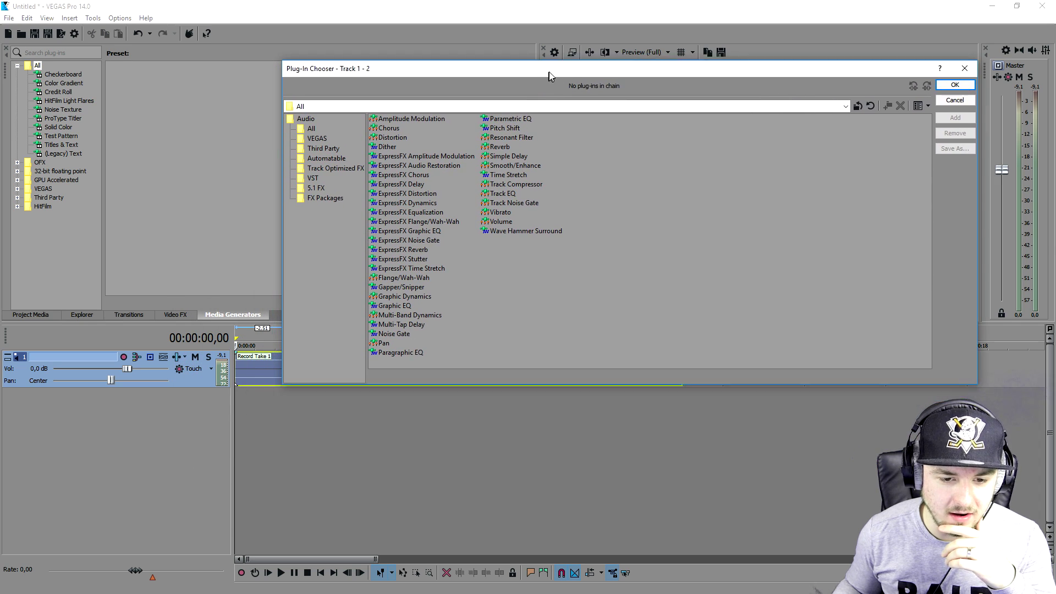
left_click_drag(548, 75, 551, 66)
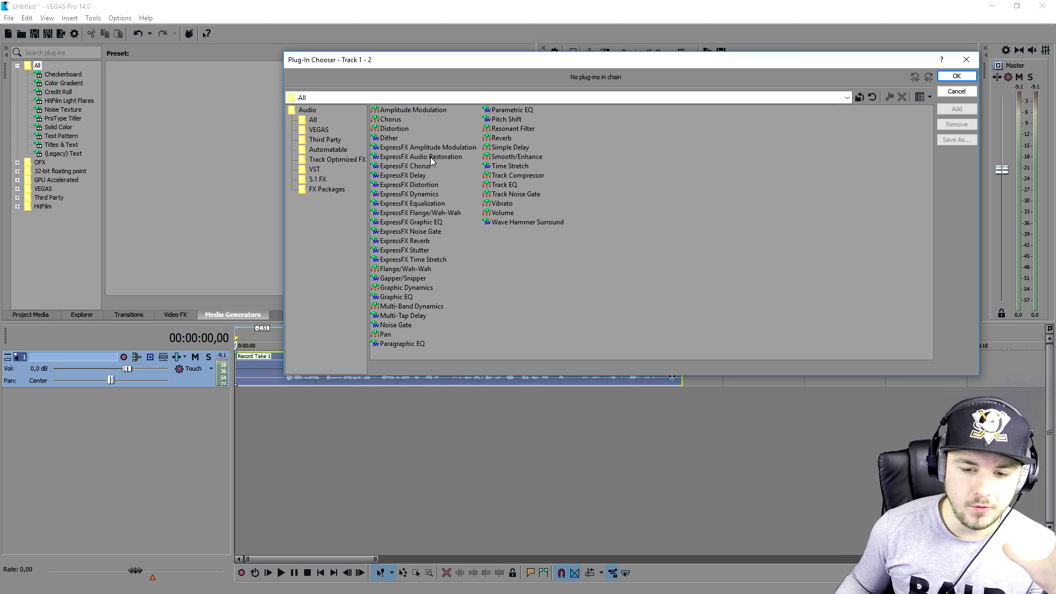
left_click_drag(459, 62, 434, 20)
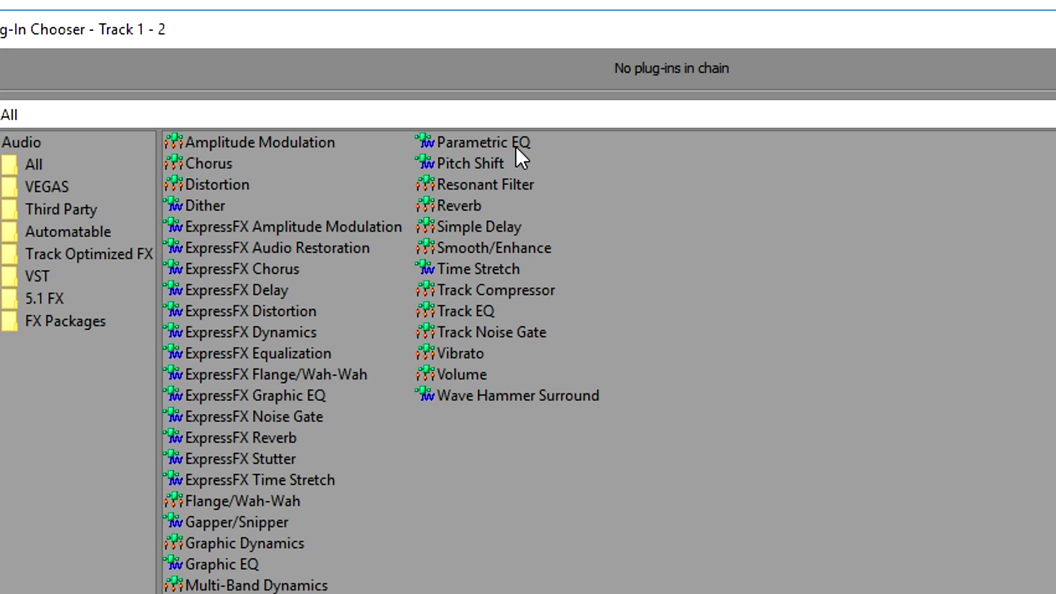
left_click(500, 67)
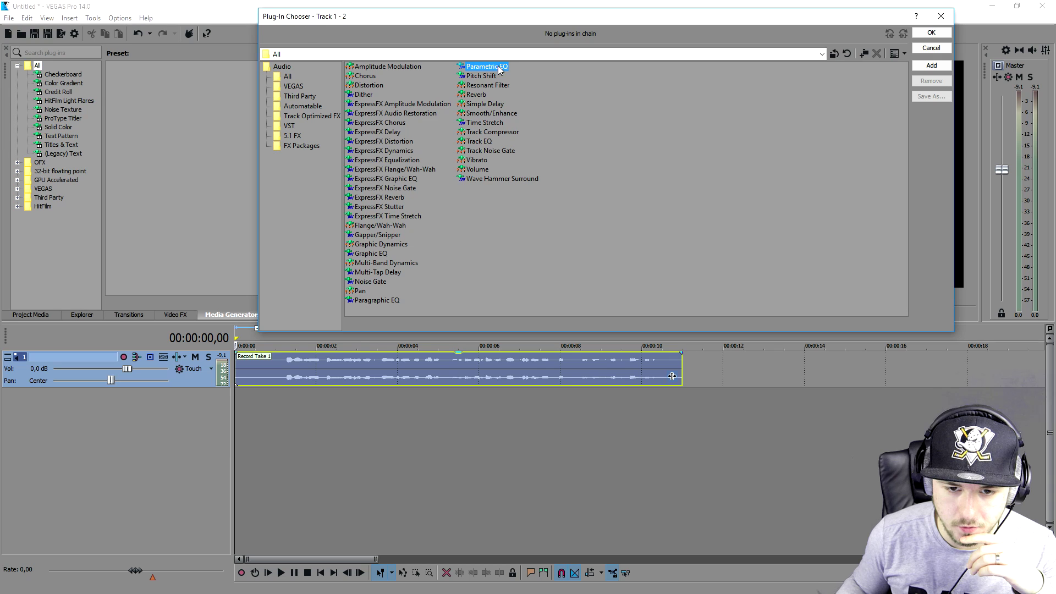
double_click(499, 67)
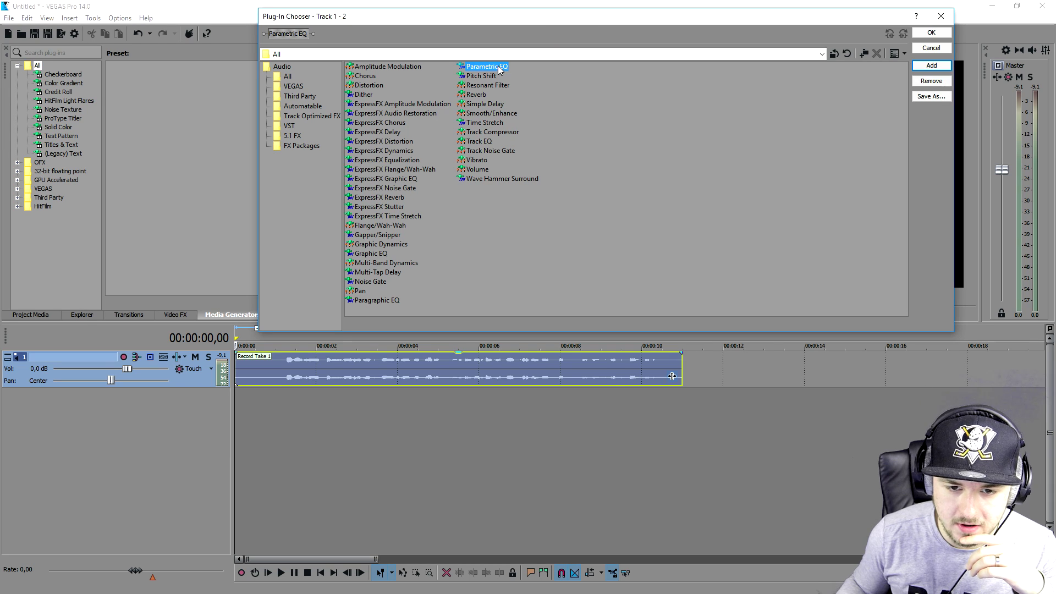
left_click(930, 67)
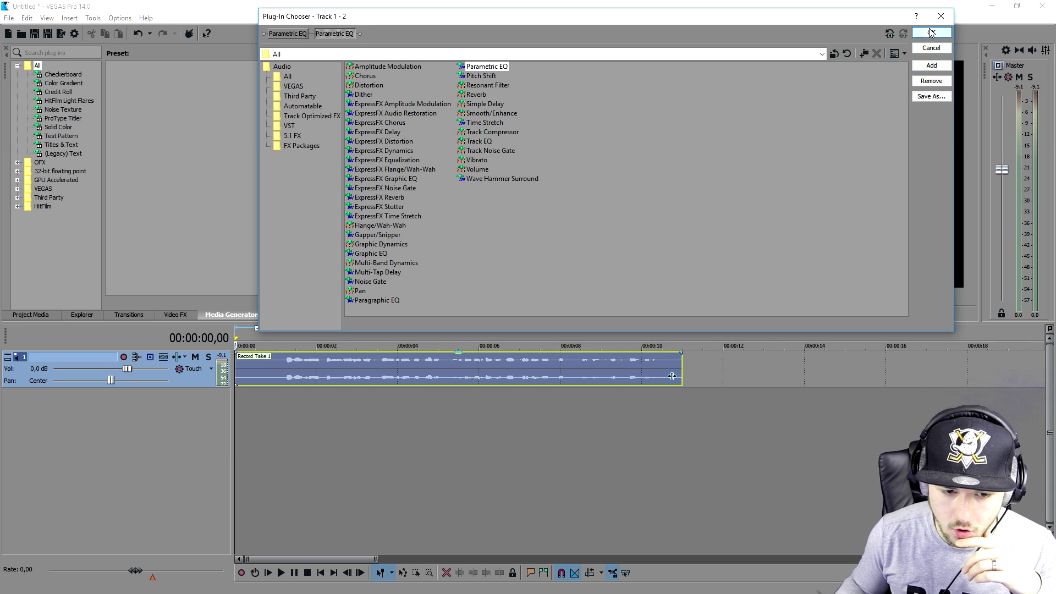
left_click(931, 33)
left_click_drag(335, 101, 485, 100)
- Apply the [Sys] Phone line effect preset, an 800 Hz band-pass, to the second Parametric EQ
left_click(551, 143)
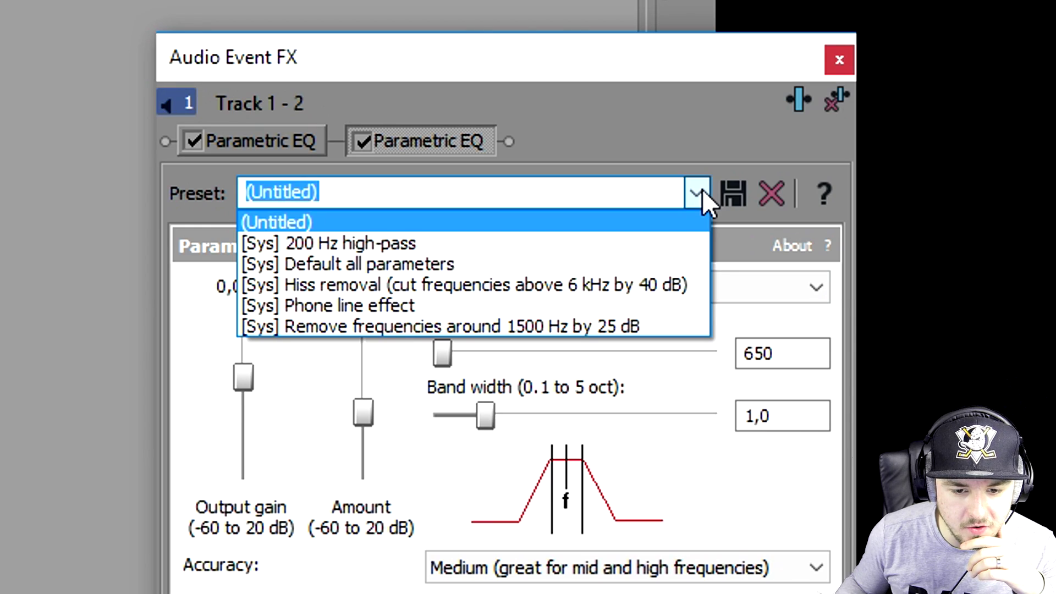
left_click(696, 193)
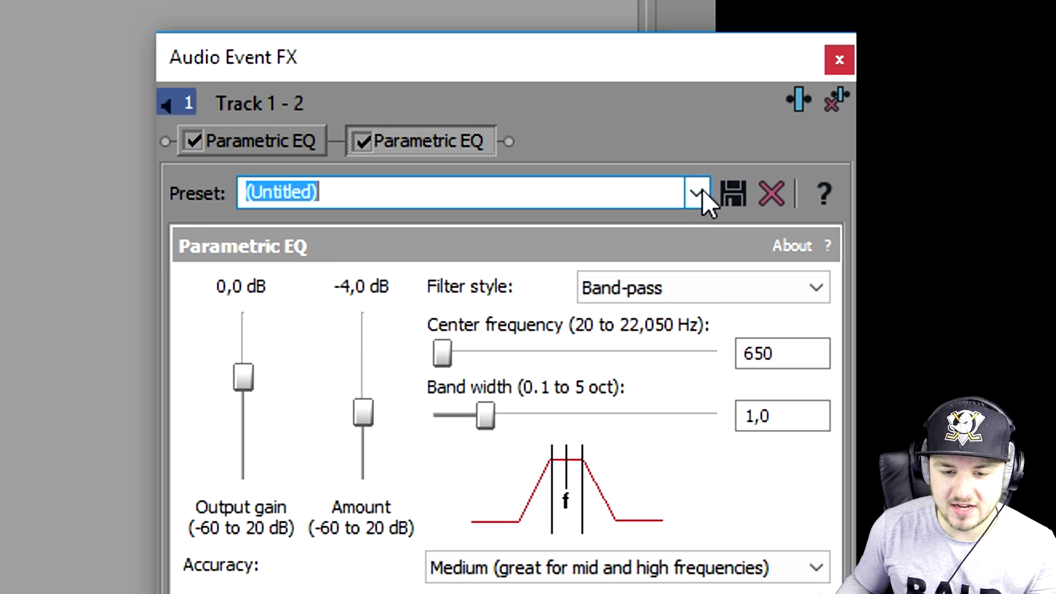
left_click(698, 192)
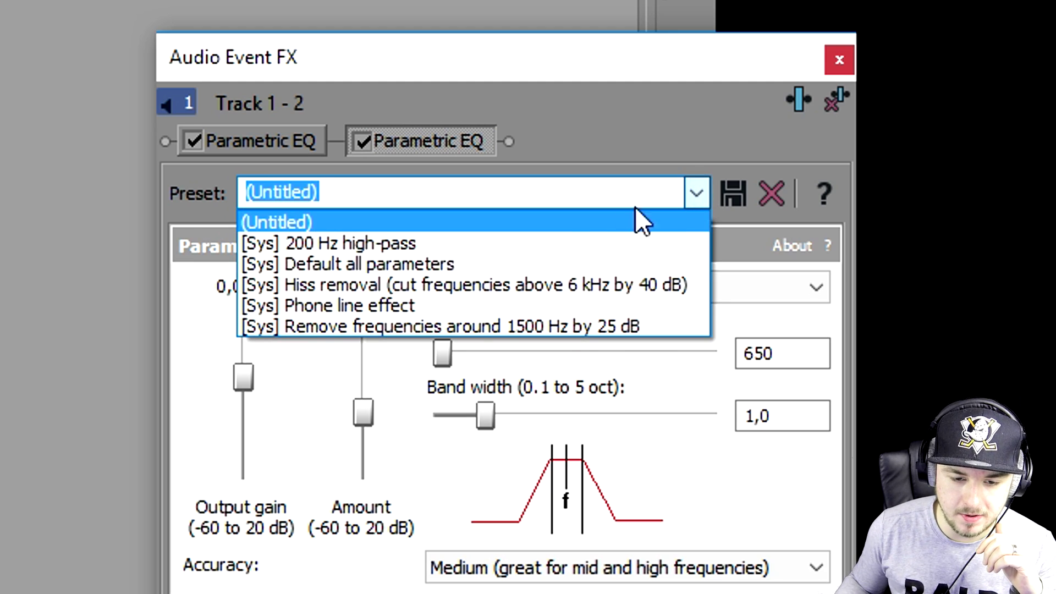
left_click(484, 304)
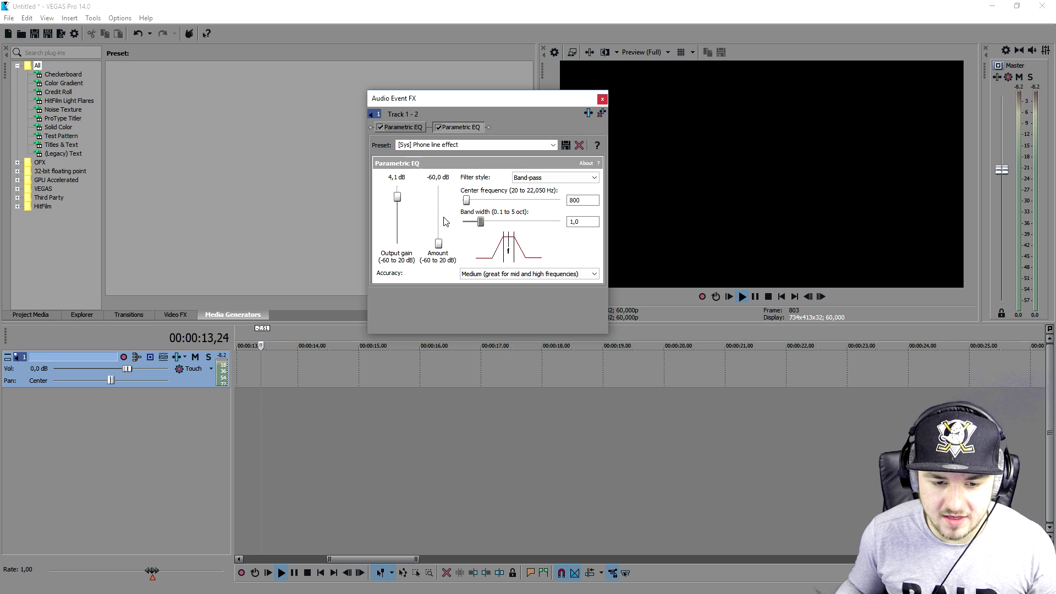
- Play the clip from the start while nudging the EQ center frequency upward, then stop
left_click(779, 297)
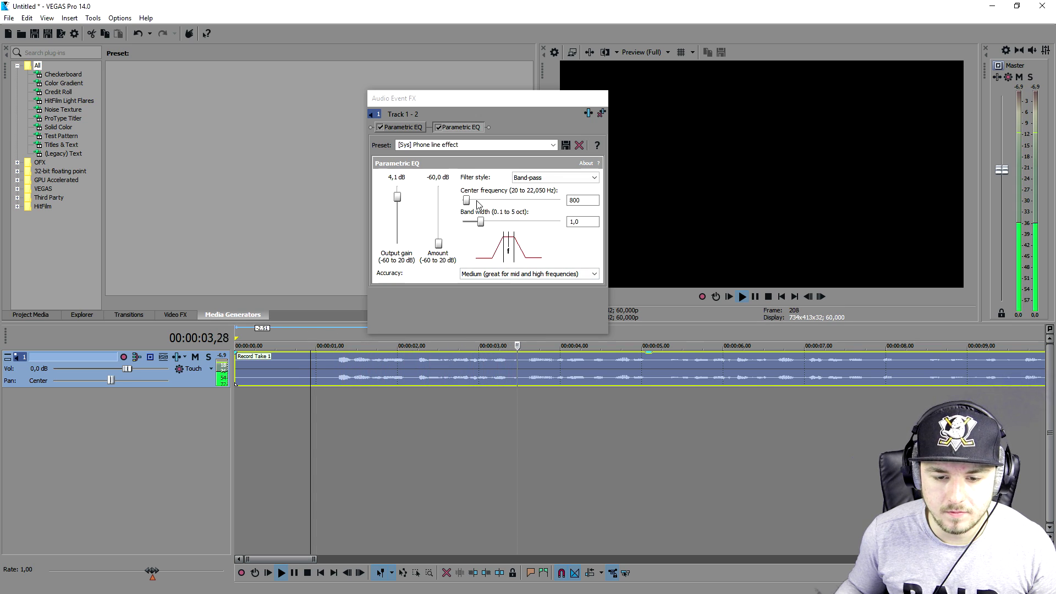
mouse_move(466, 200)
left_mouse_down()
mouse_move(483, 201)
mouse_move(461, 209)
left_mouse_up()
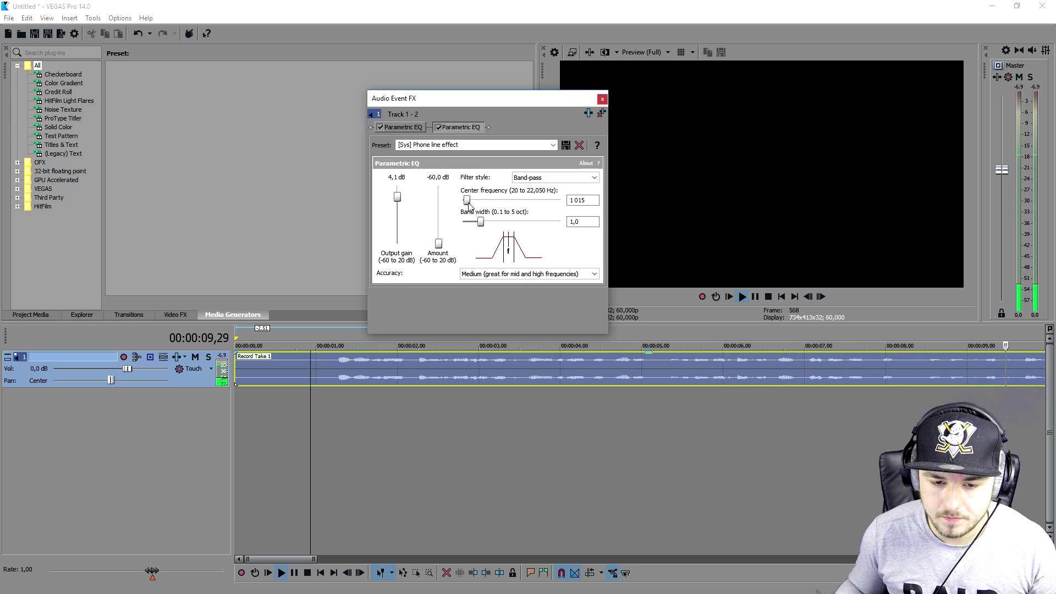
scroll(310, 374, "down", 5)
scroll(292, 424, "down", 3)
scroll(367, 359, "up", 3)
left_click(263, 342)
key("space")
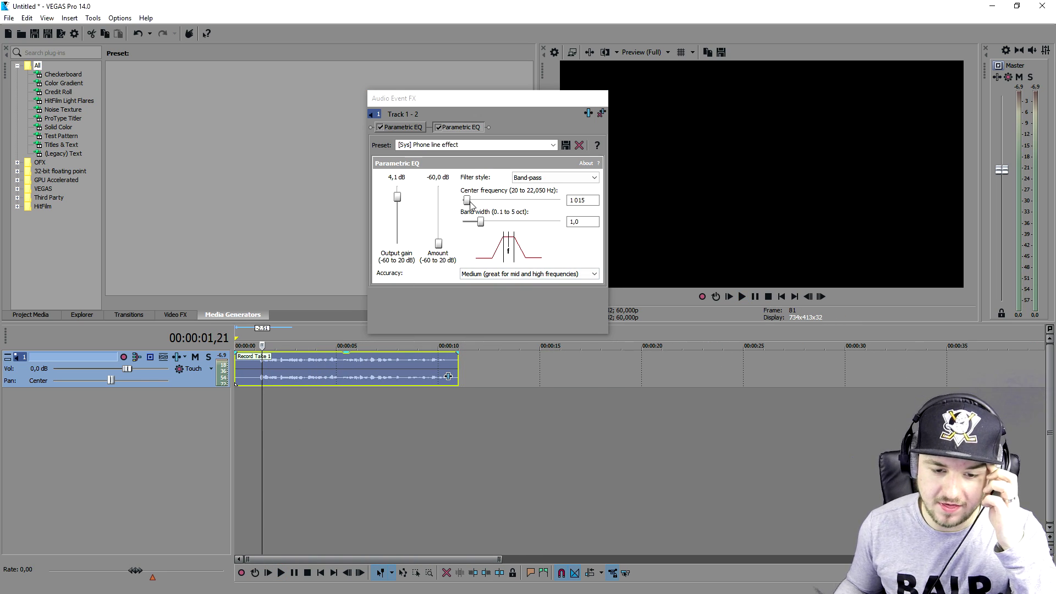
- Set the center frequency to 4,749 Hz and replay the clip from about one second to compare
left_click_drag(468, 201, 485, 204)
scroll(346, 352, "up", 8)
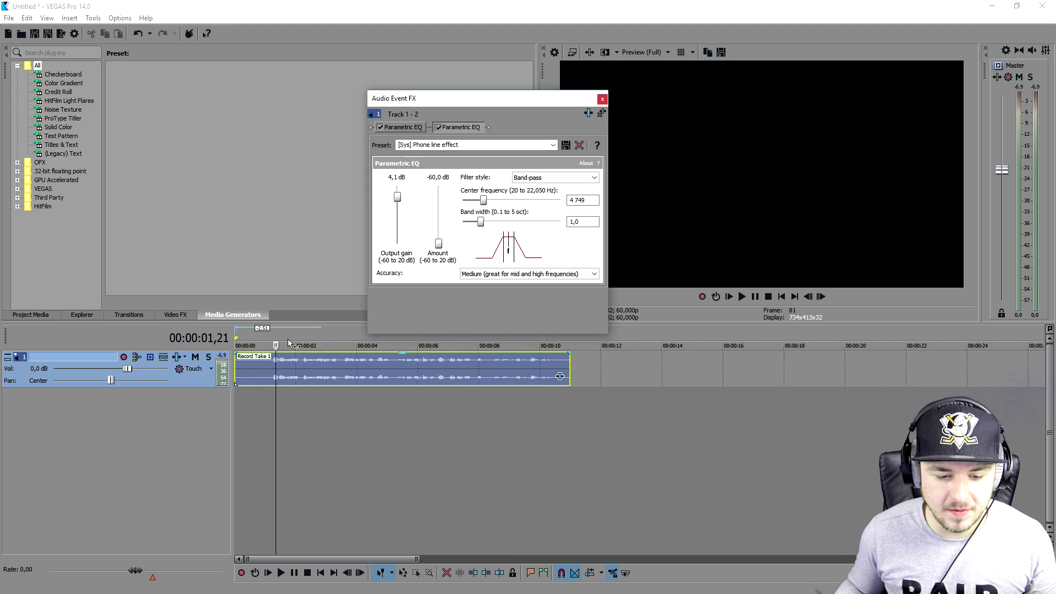
left_click(355, 344)
key("space")
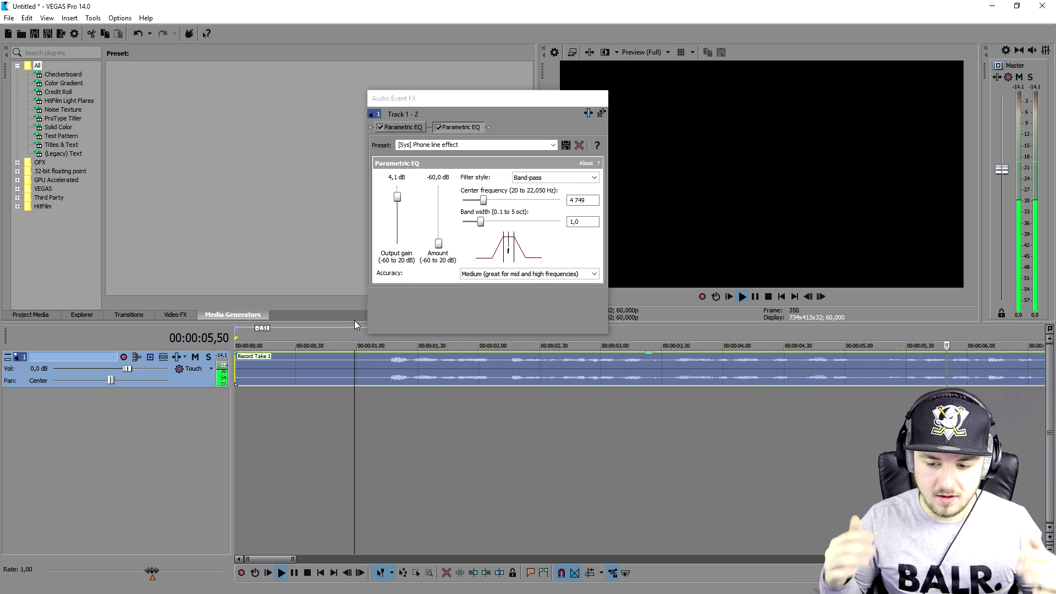
scroll(455, 460, "down", 5)
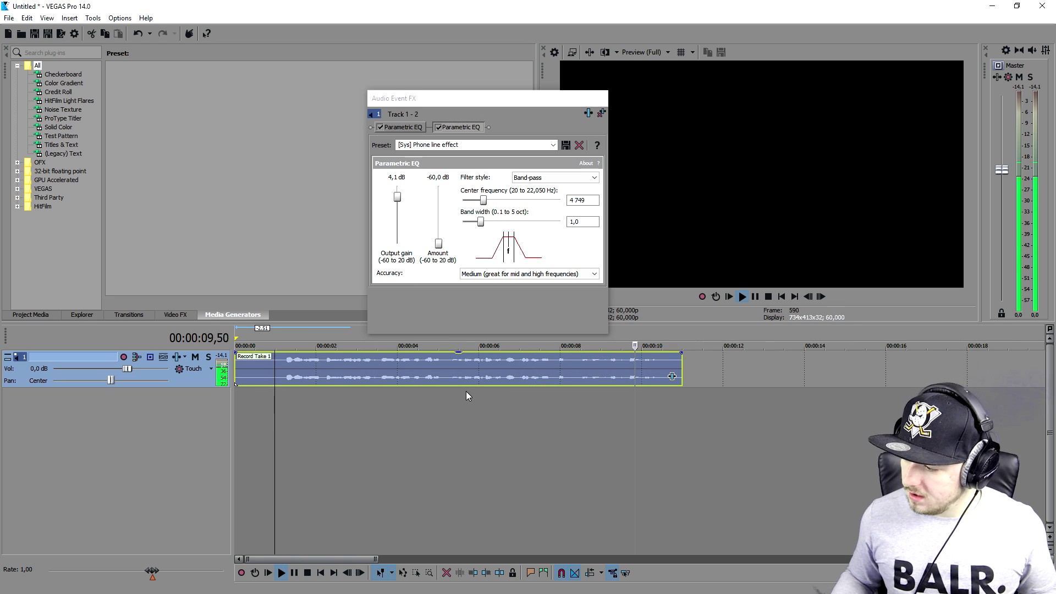
key("space")
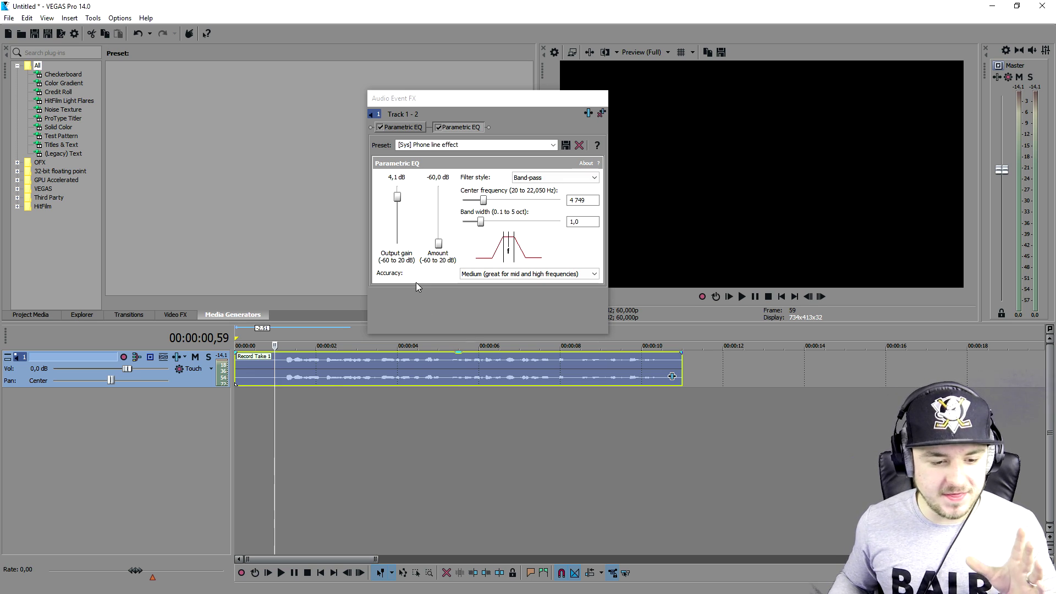
- Close the Audio Event FX window, play the clip from its start, and raise track volume to 4.2 dB
left_click(602, 98)
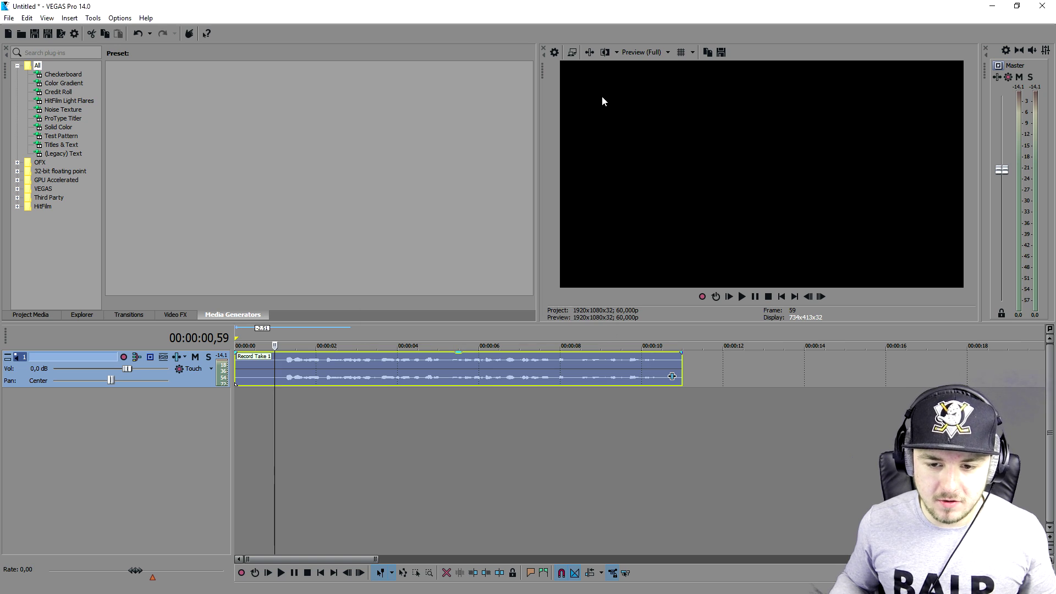
scroll(540, 335, "up", 2)
left_click(307, 345)
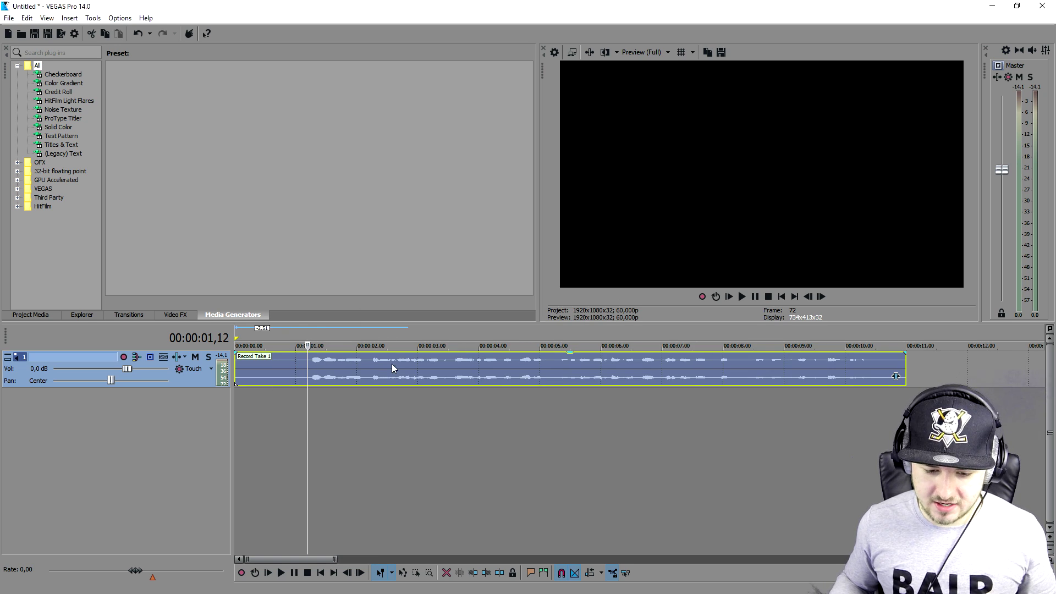
key("space")
scroll(457, 374, "down", 2)
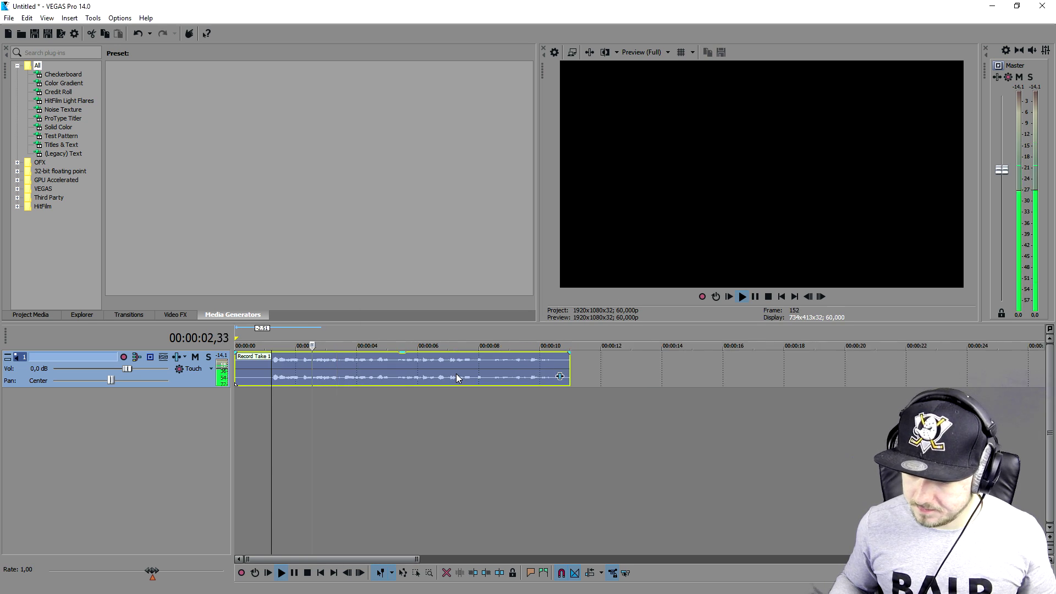
scroll(456, 371, "up", 1)
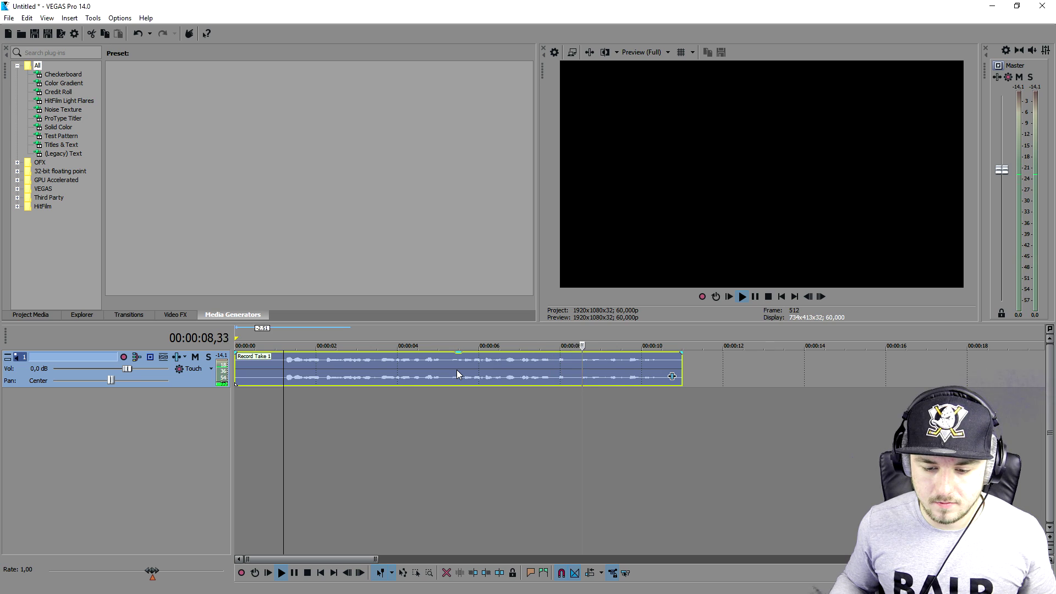
left_click_drag(130, 370, 155, 369)
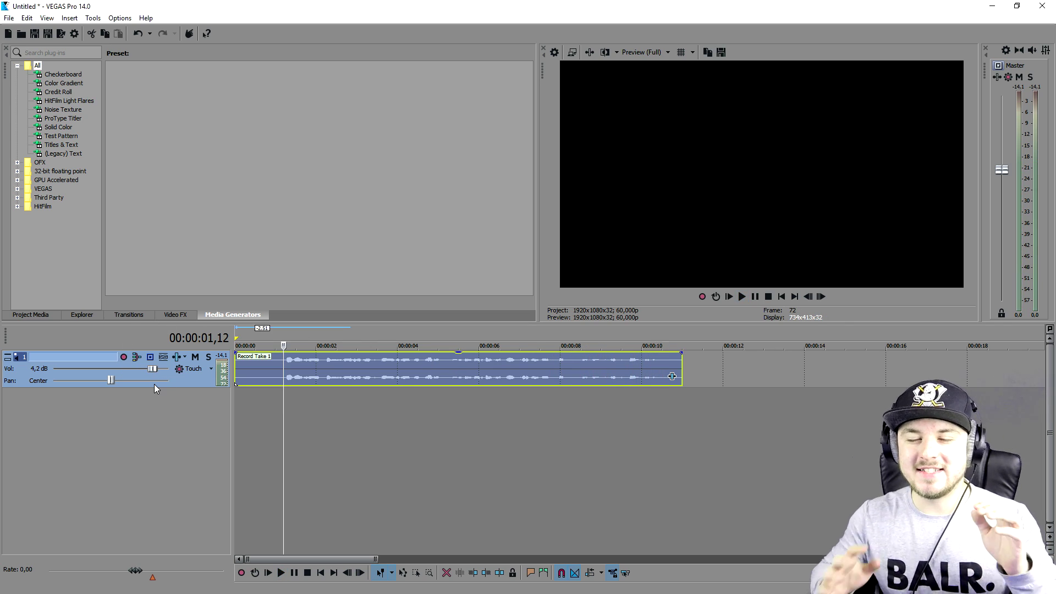